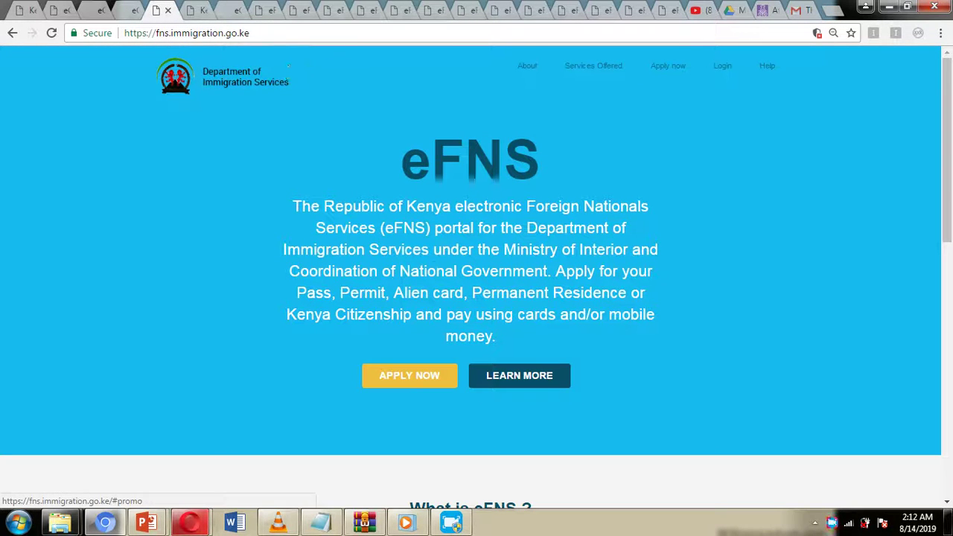
# Step: Start an application on the eFNS portal, logging in with the eCitizen account and authorizing access to reach the dashboard
pyautogui.click(415, 382)
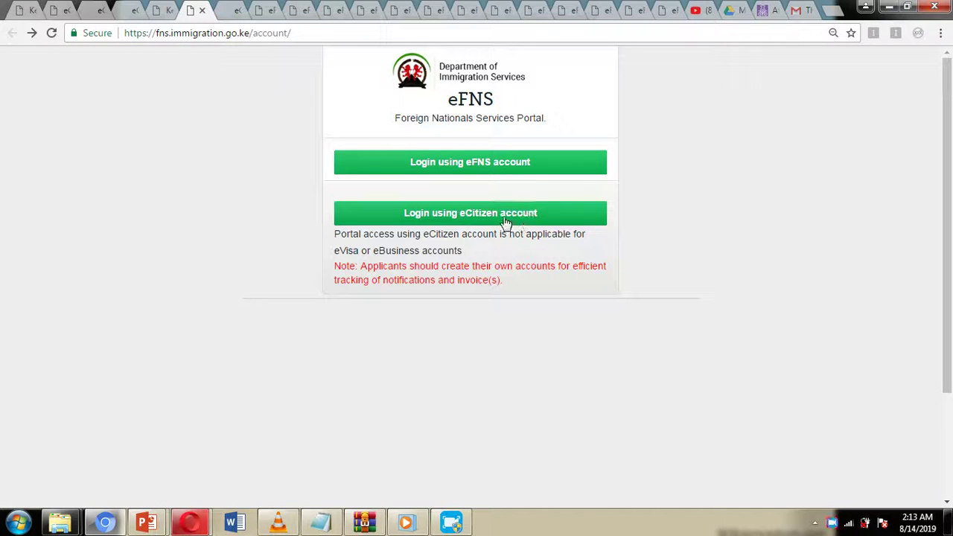
pyautogui.click(229, 9)
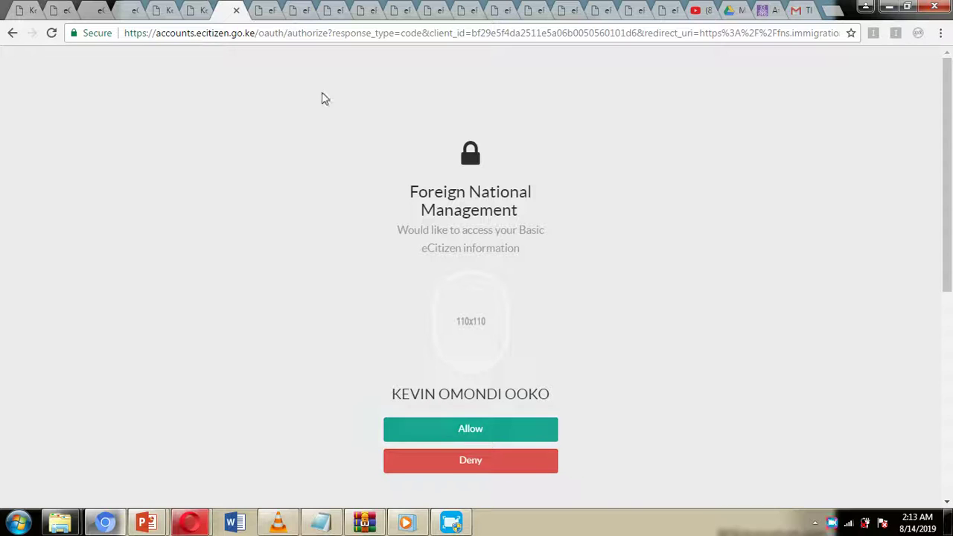
pyautogui.click(262, 7)
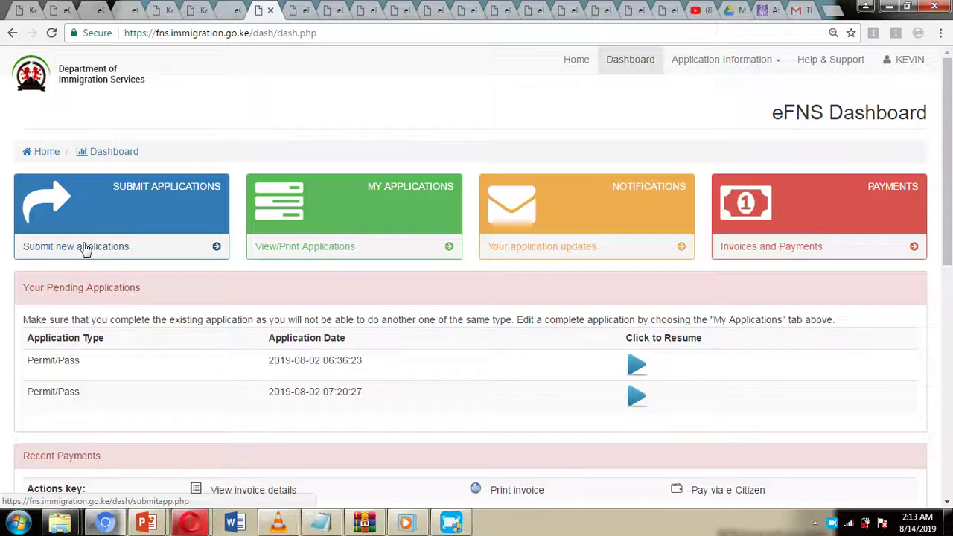
# Step: Start a Permit Issuance/Renewal application for Class A: Prospecting and mining, checking its requirements and fees before applying
pyautogui.click(206, 156)
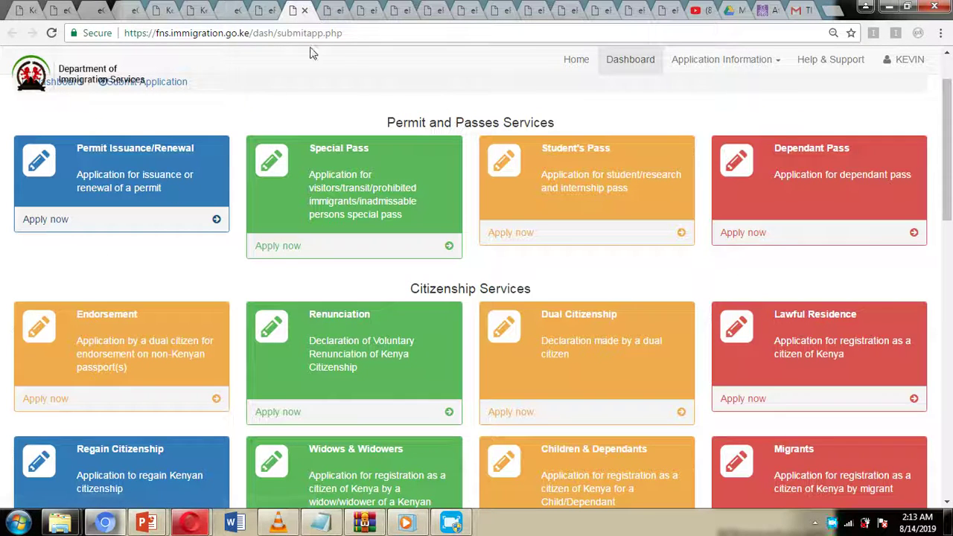
pyautogui.click(333, 9)
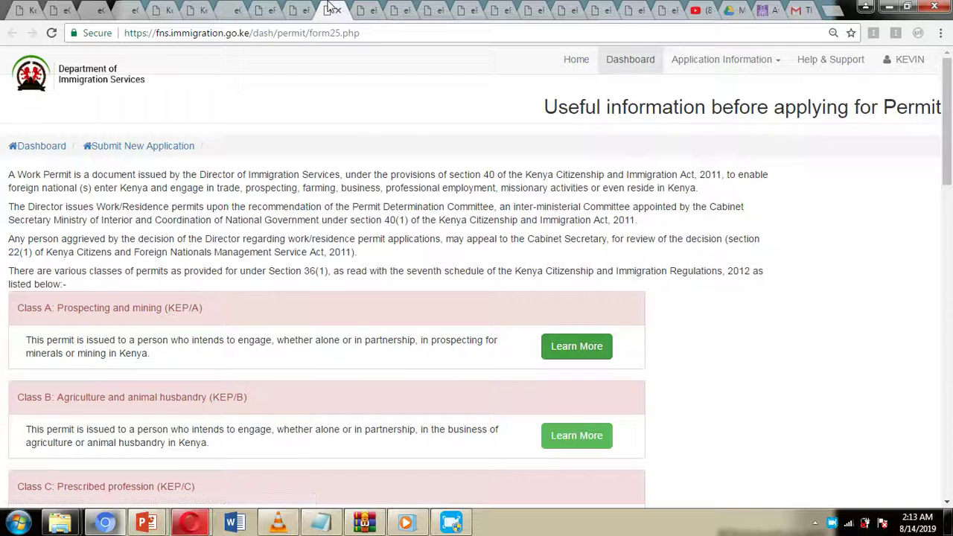
pyautogui.click(369, 7)
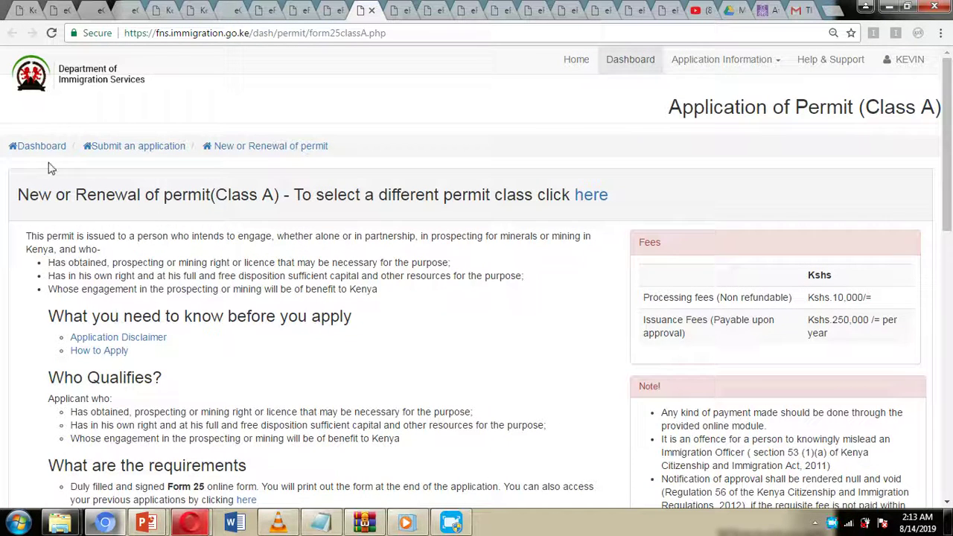
pyautogui.scroll(-5, 649, 195)
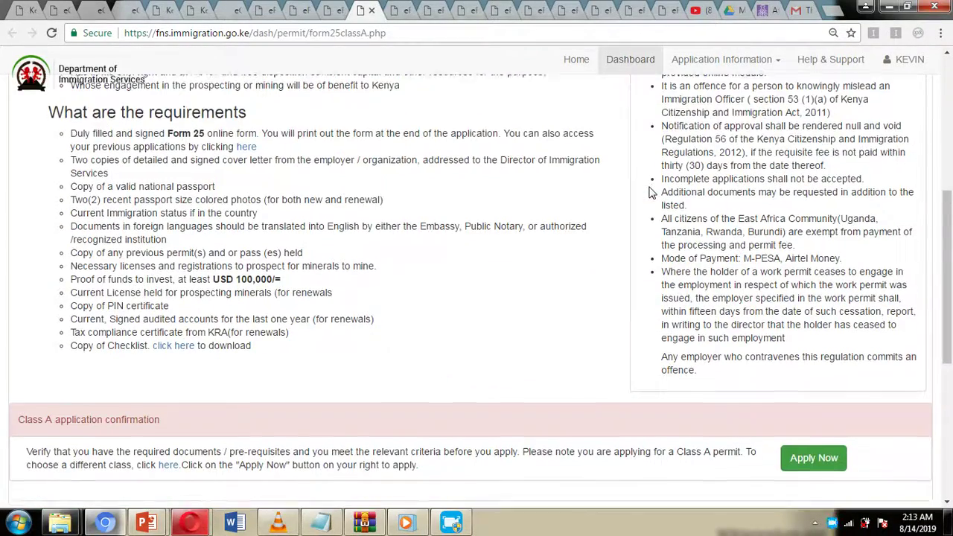
pyautogui.scroll(-1, 758, 275)
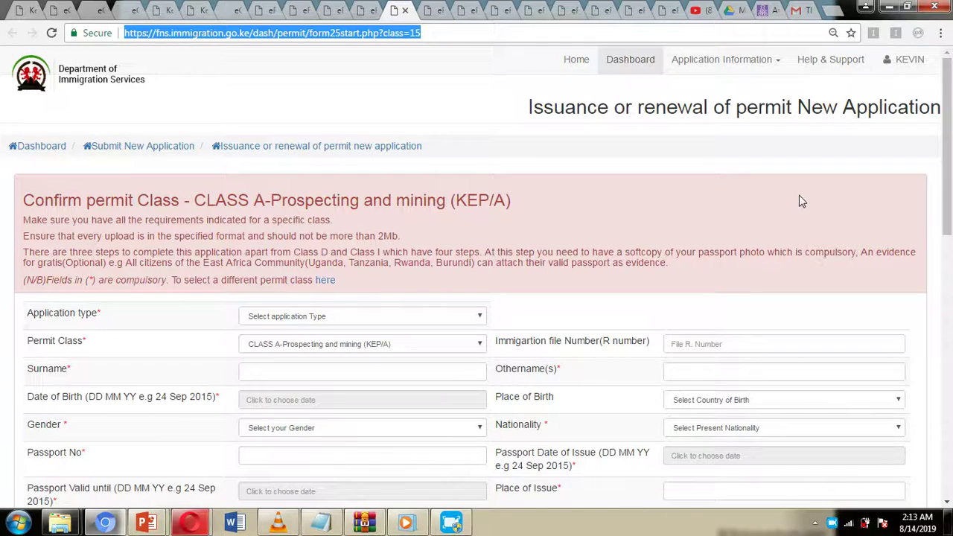
# Step: Set the permit form's application type to New application and look over the remaining personal, address and passport photo fields
pyautogui.scroll(-1, 818, 198)
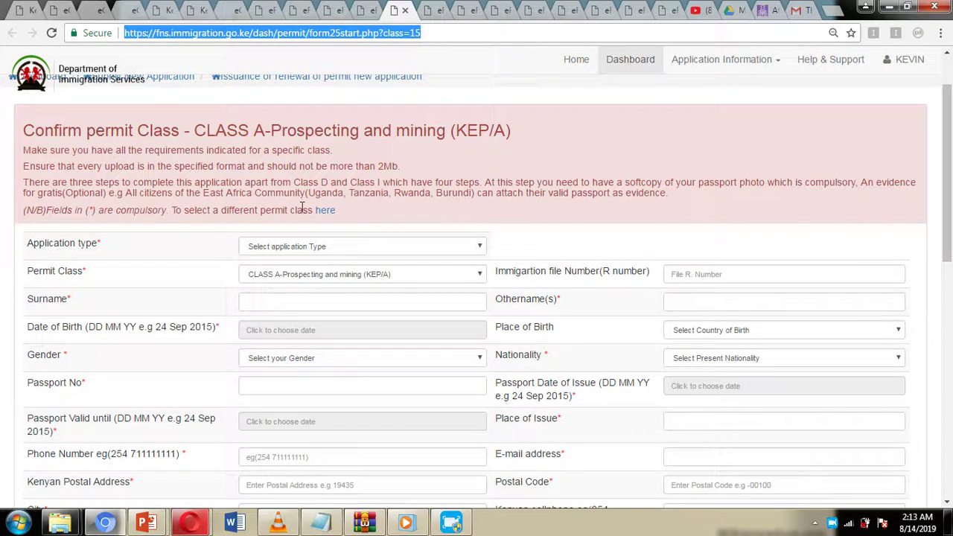
pyautogui.scroll(-1, 136, 216)
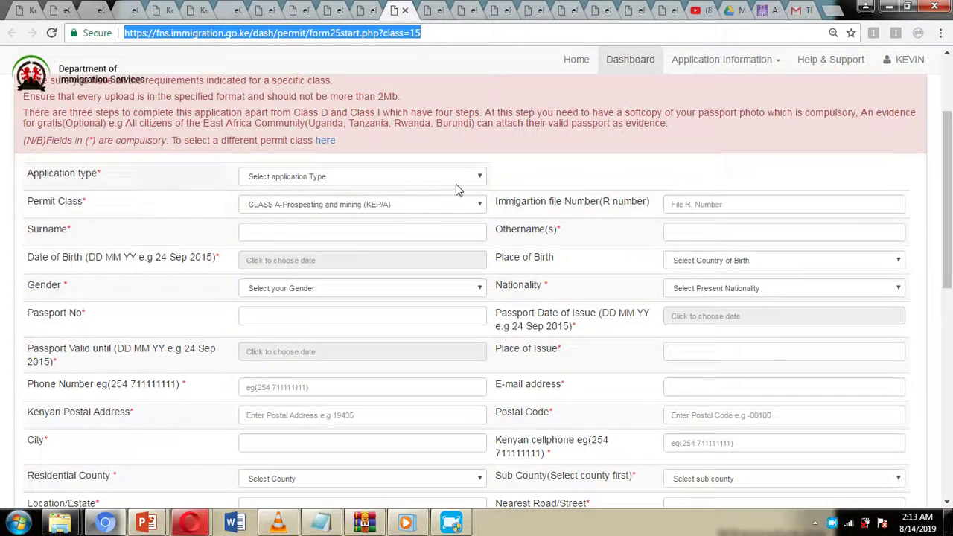
pyautogui.click(423, 180)
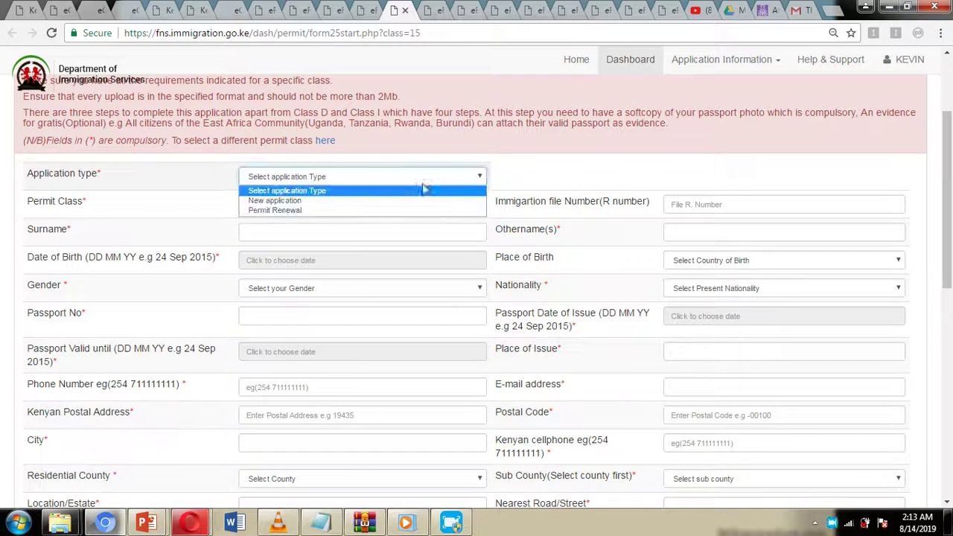
pyautogui.click(327, 201)
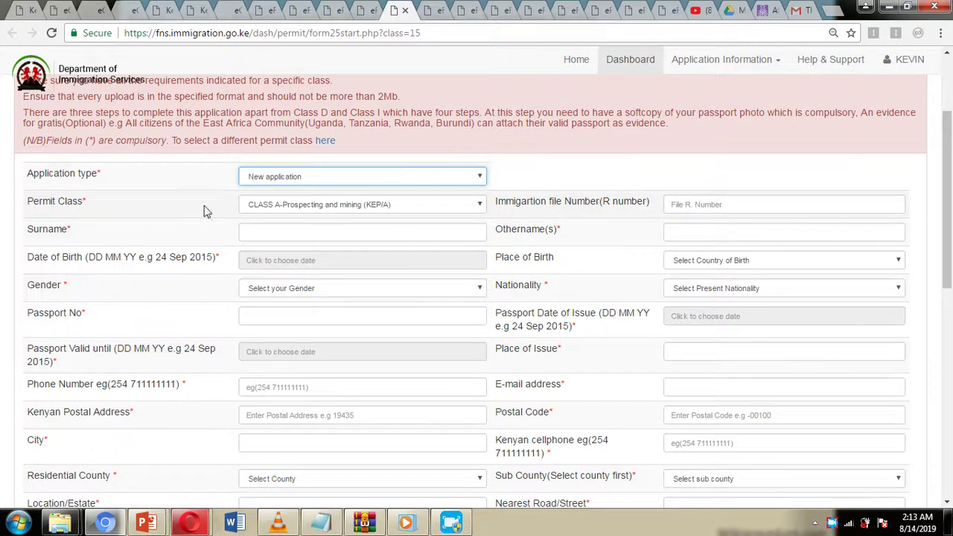
pyautogui.scroll(-1, 613, 230)
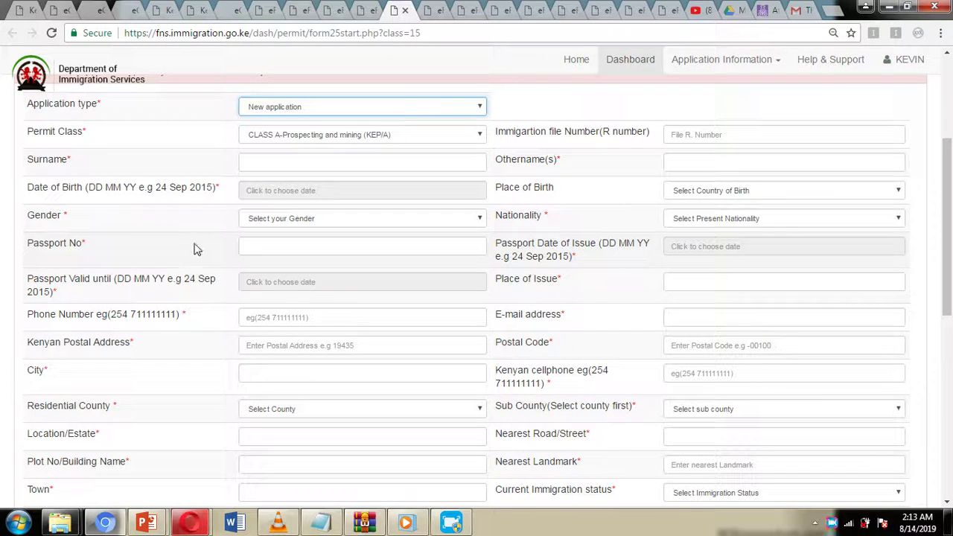
pyautogui.scroll(-1, 662, 213)
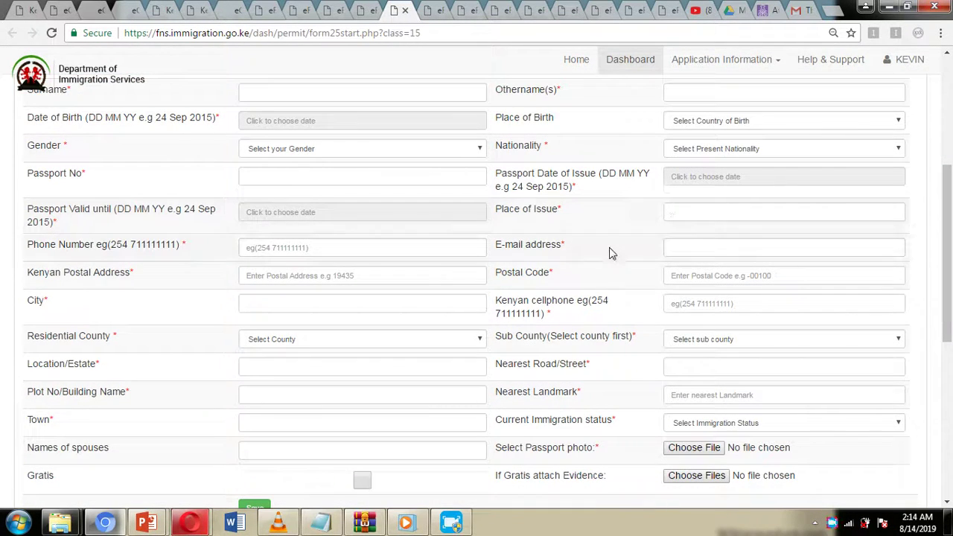
pyautogui.scroll(-1, 602, 291)
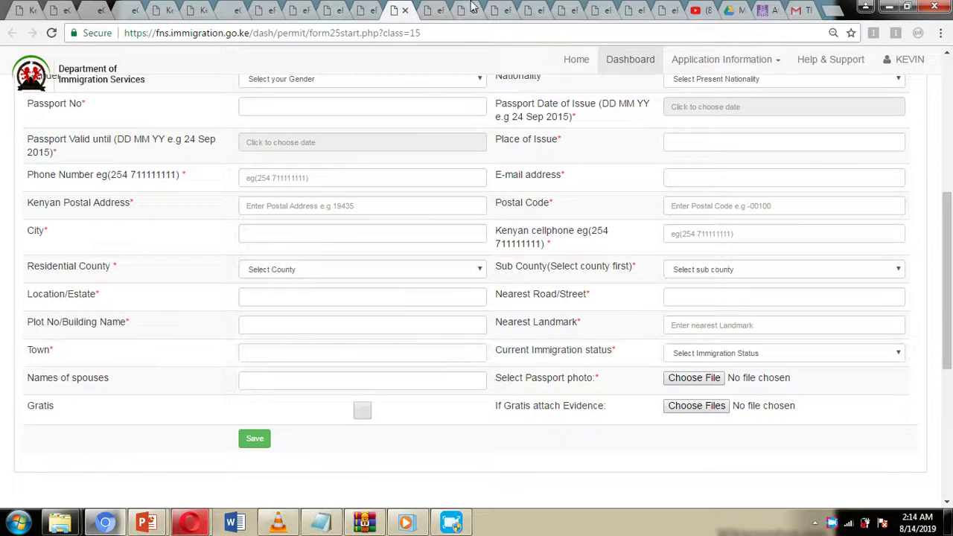
# Step: Review the Step 2 sections for dependants, previous permits and declined applications, and proceed to Step 3
pyautogui.click(430, 8)
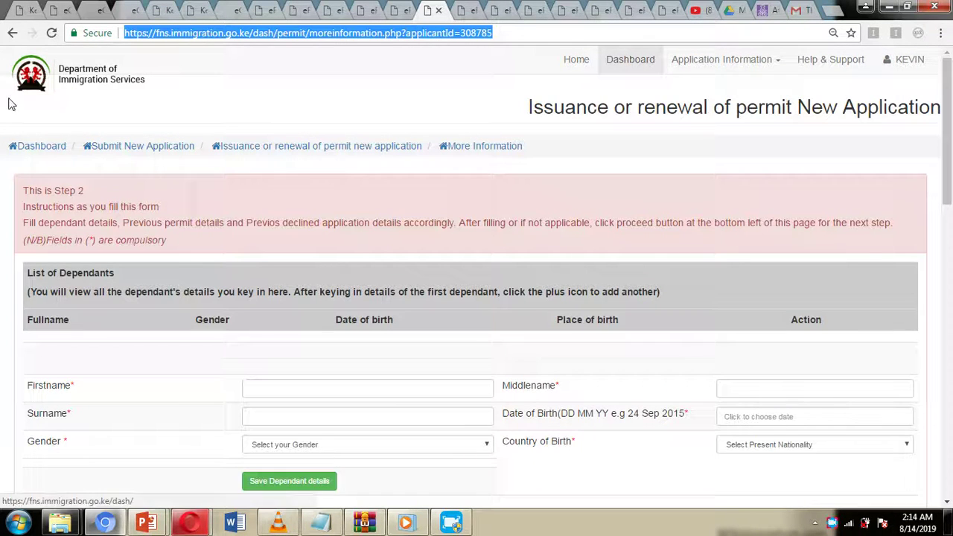
pyautogui.scroll(-1, 856, 214)
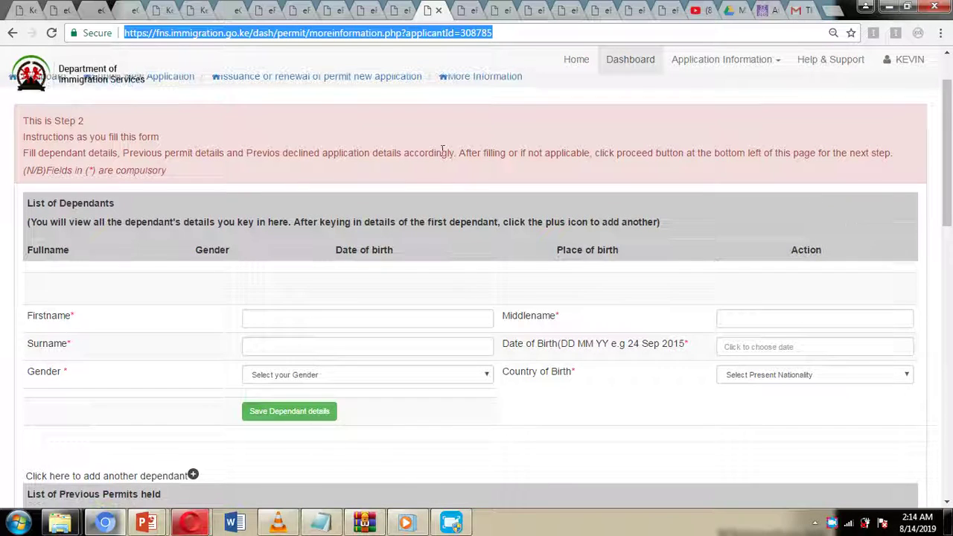
pyautogui.scroll(-1, 179, 180)
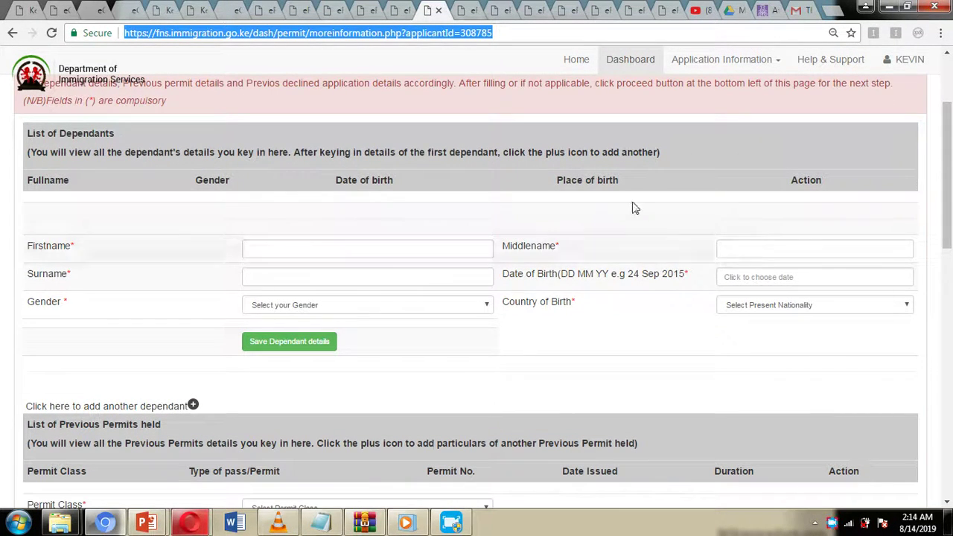
pyautogui.scroll(-1, 238, 175)
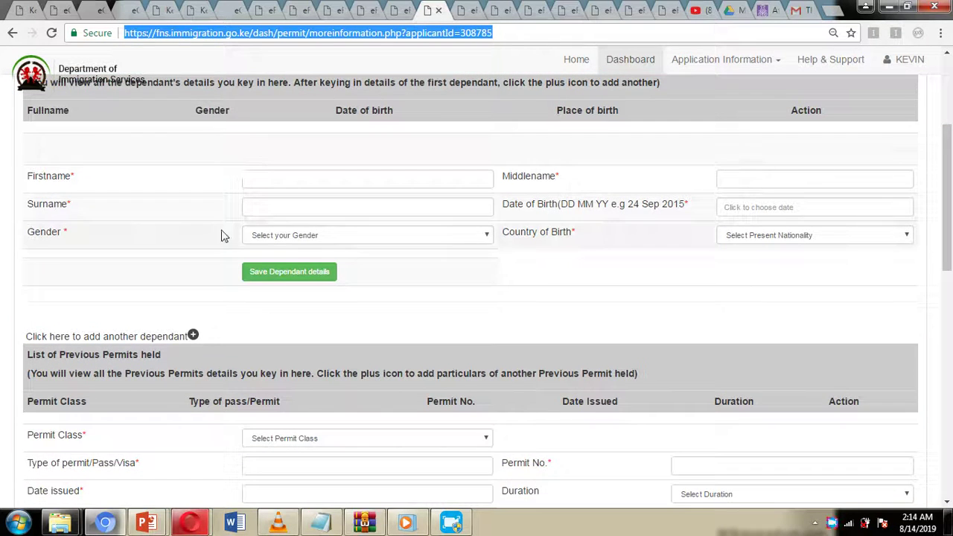
pyautogui.scroll(-1, 223, 236)
pyautogui.scroll(-1, 223, 235)
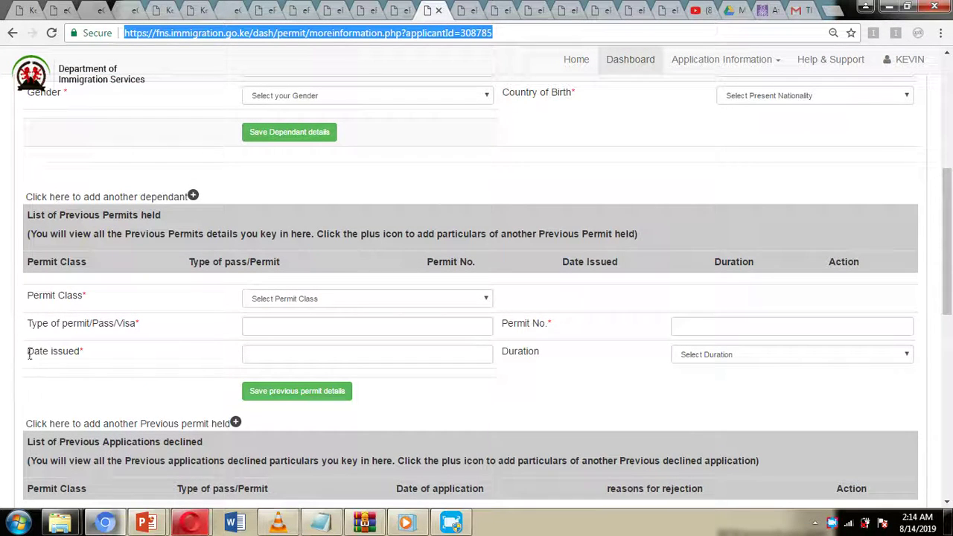
pyautogui.scroll(-2, 265, 231)
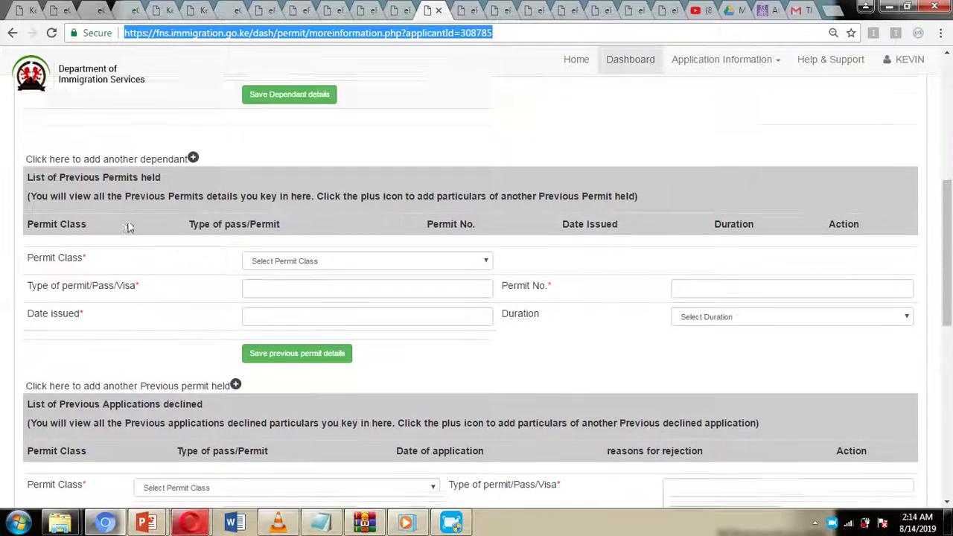
pyautogui.scroll(-1, 90, 329)
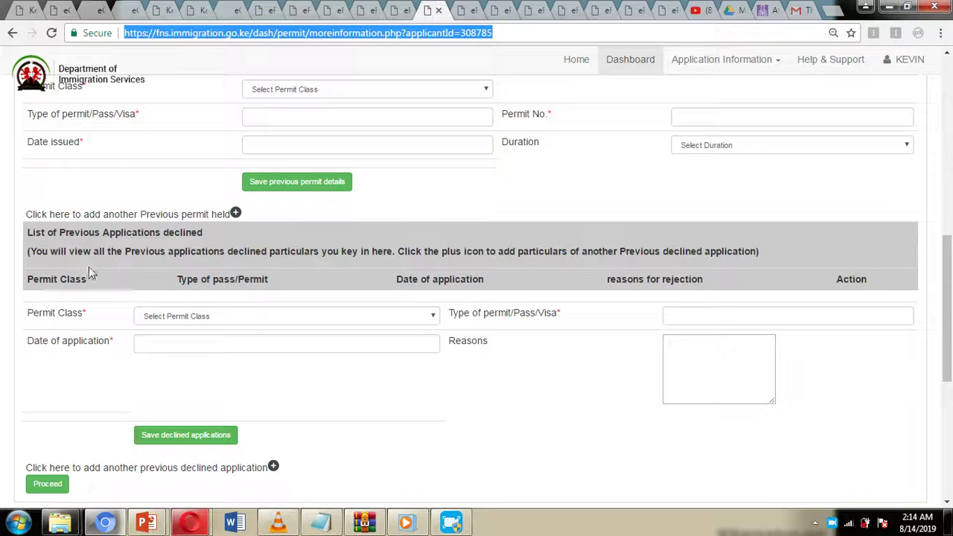
pyautogui.click(46, 483)
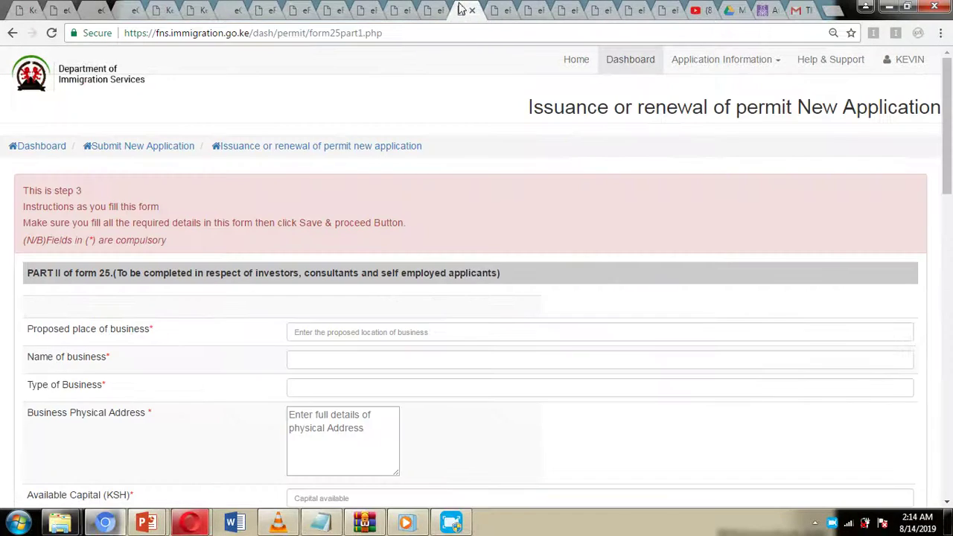
# Step: Review the Step 3 fields for business, capital, profession, licences and attachments, and continue to the application completion page
pyautogui.scroll(-1, 588, 224)
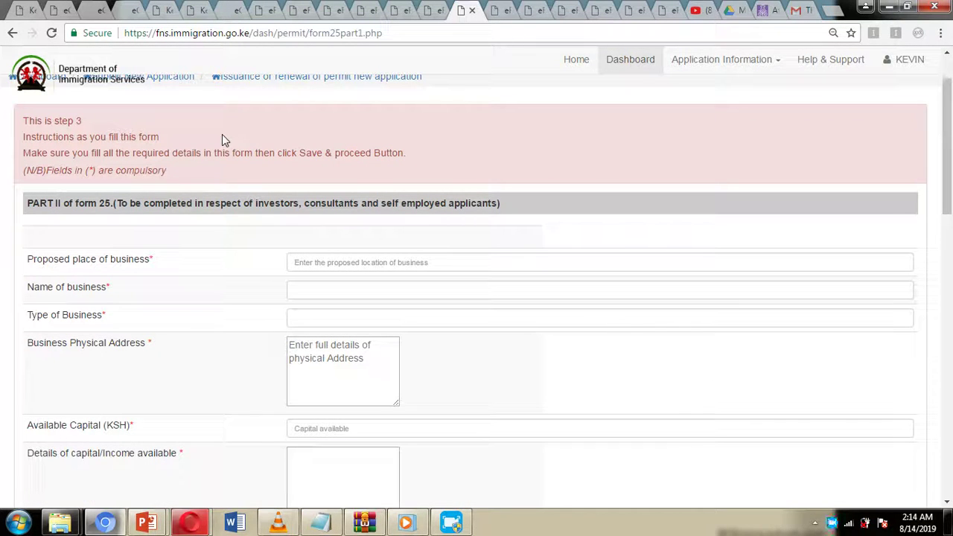
pyautogui.scroll(-1, 241, 149)
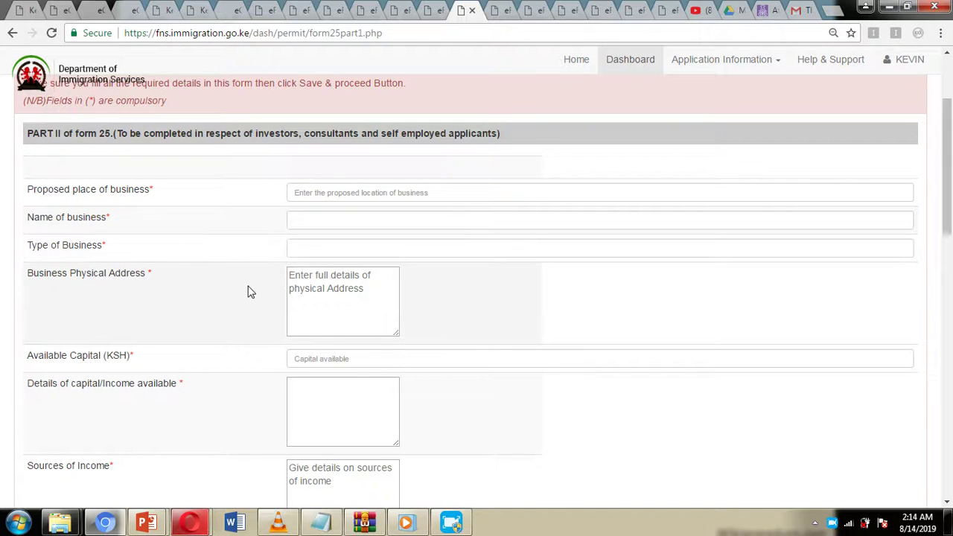
pyautogui.scroll(-1, 396, 231)
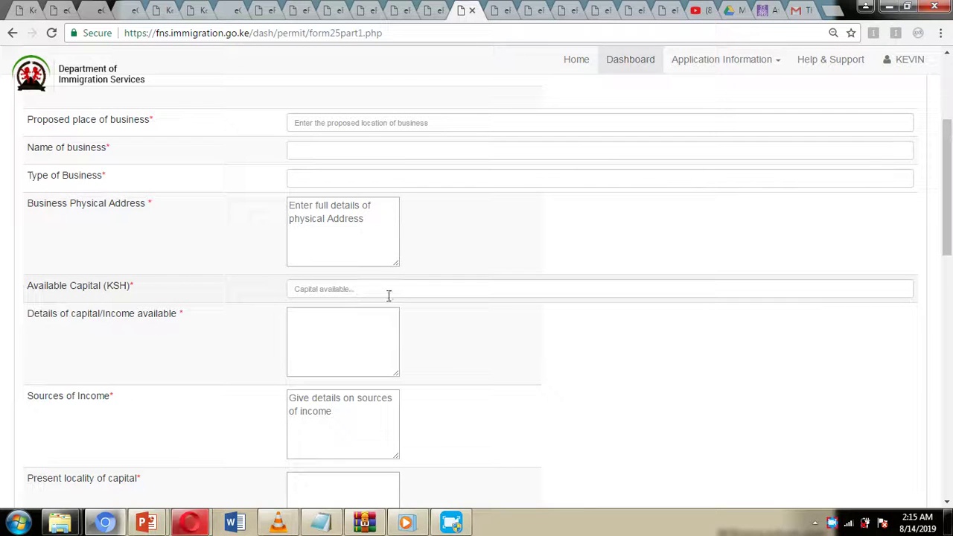
pyautogui.scroll(-2, 305, 334)
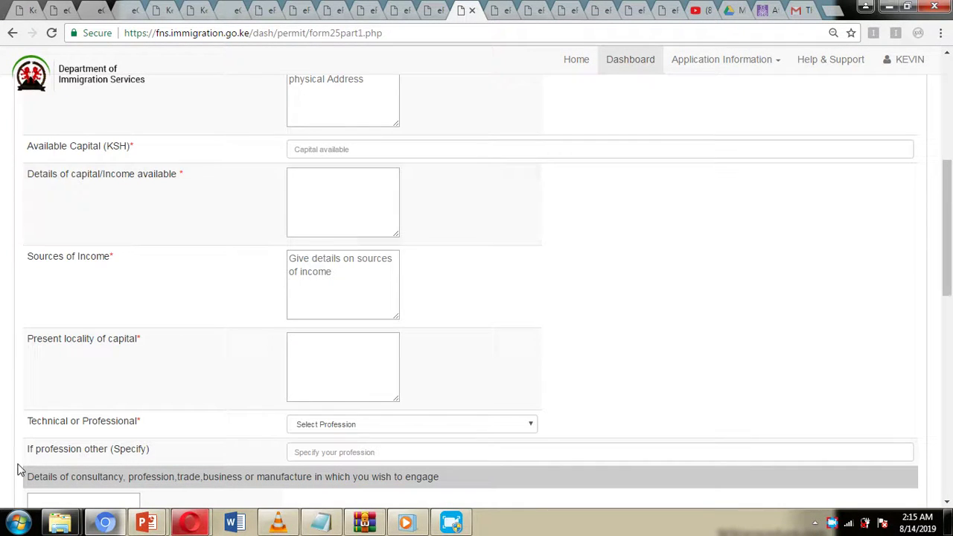
pyautogui.scroll(-1, 287, 351)
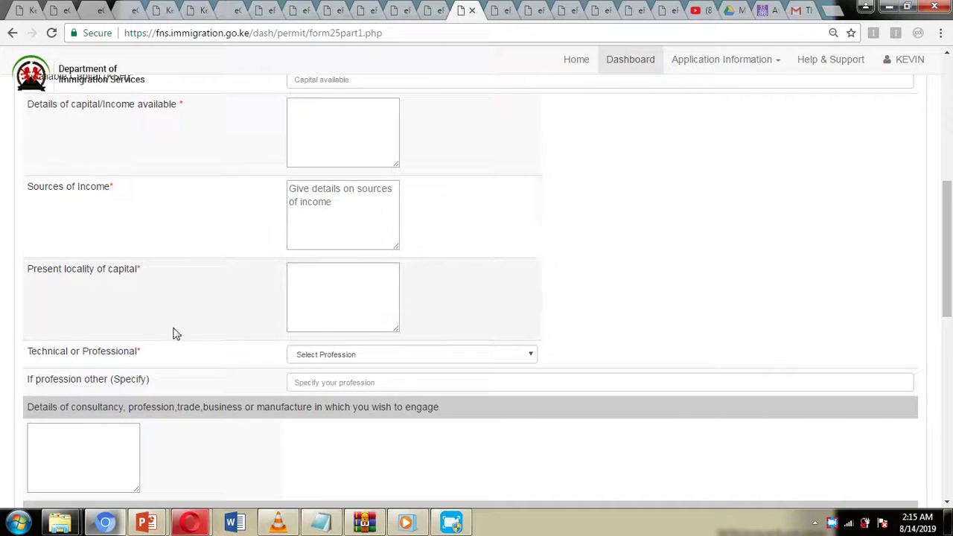
pyautogui.scroll(-2, 194, 342)
pyautogui.scroll(-1, 141, 280)
pyautogui.scroll(-3, 140, 280)
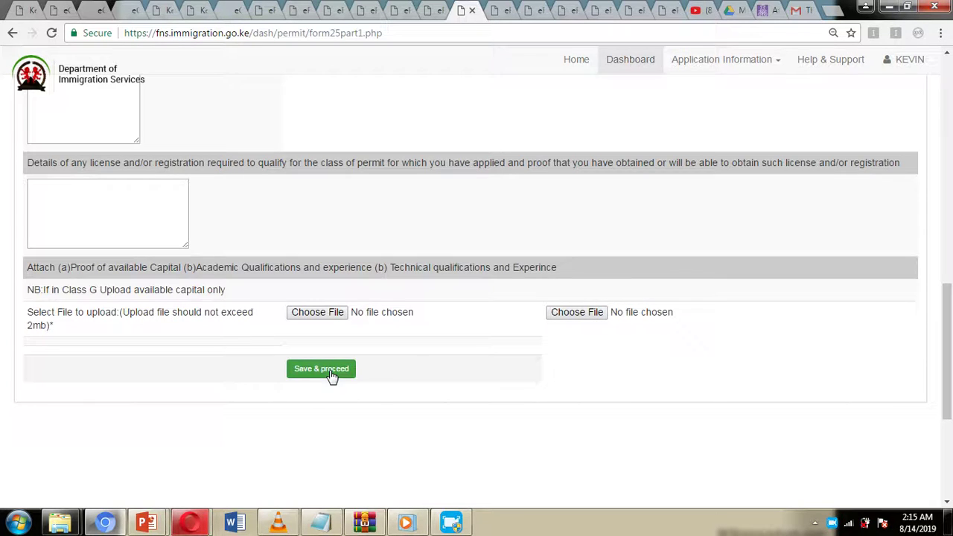
pyautogui.click(497, 9)
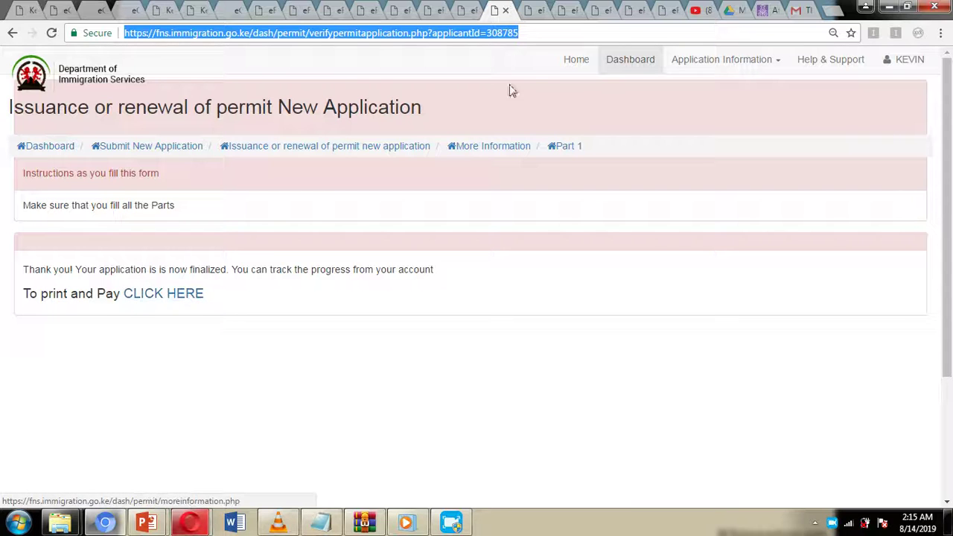
# Step: Open the printable Form 25 for the newest Permit/Pass entry in My Applications and look through it
pyautogui.click(534, 7)
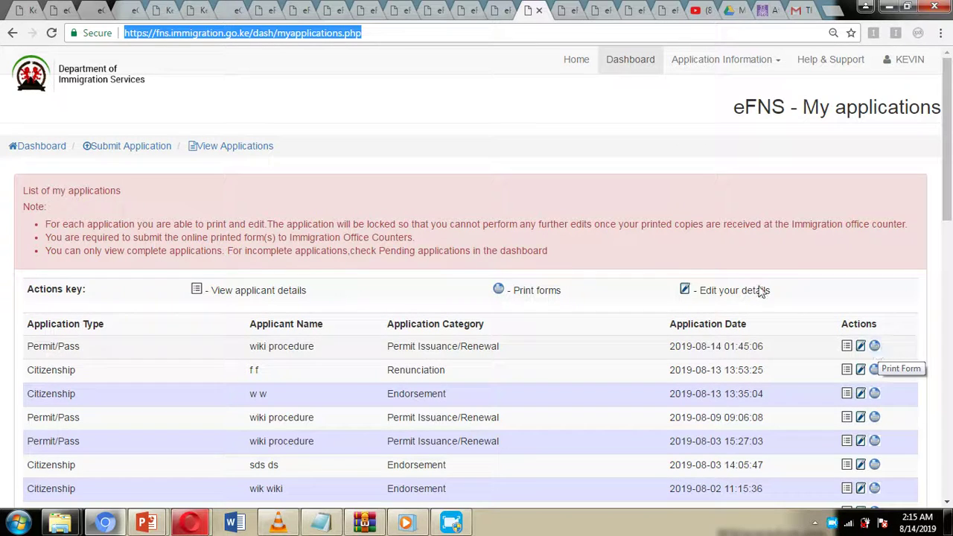
pyautogui.click(570, 8)
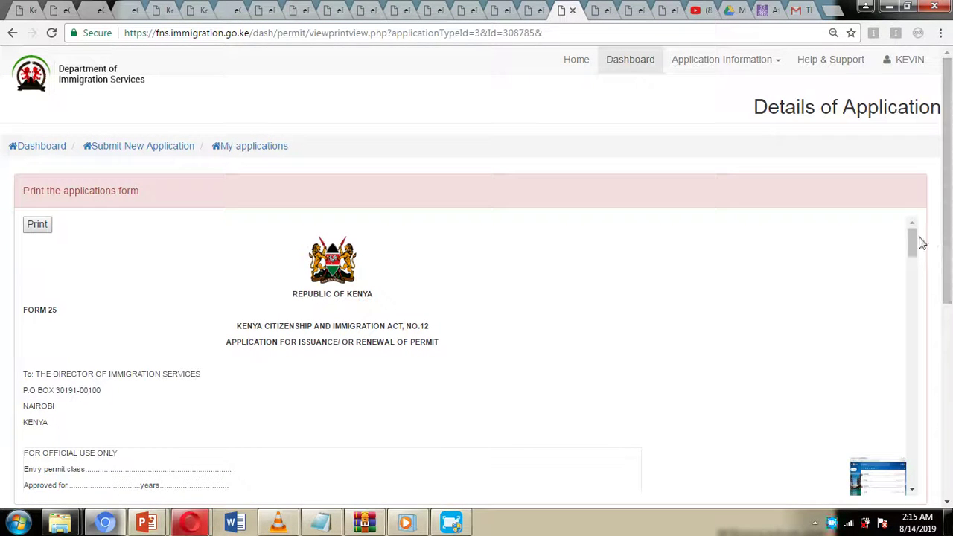
pyautogui.moveTo(913, 251); pyautogui.dragTo(938, 296)
pyautogui.moveTo(936, 315); pyautogui.dragTo(921, 223)
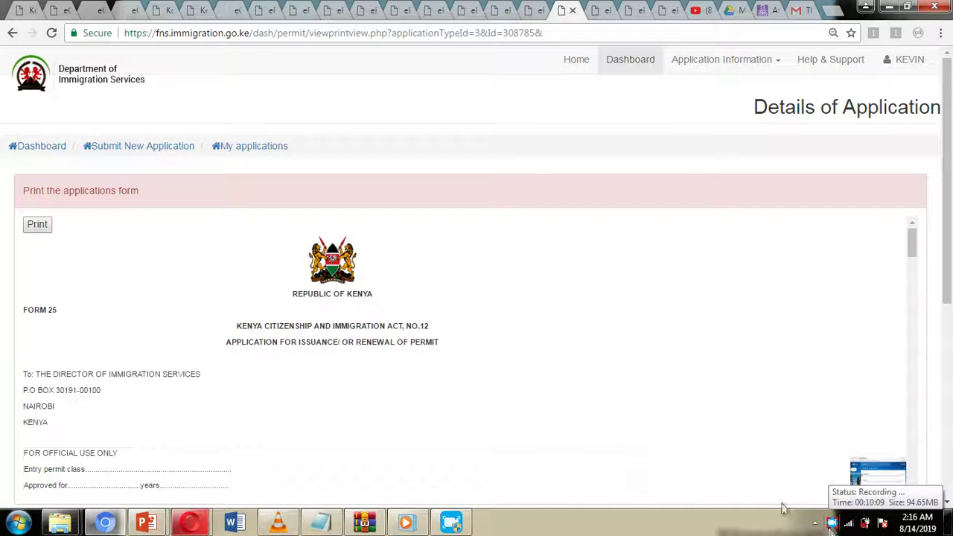
# Step: Return to the eFNS dashboard and open the list of invoices and payments
pyautogui.click(40, 149)
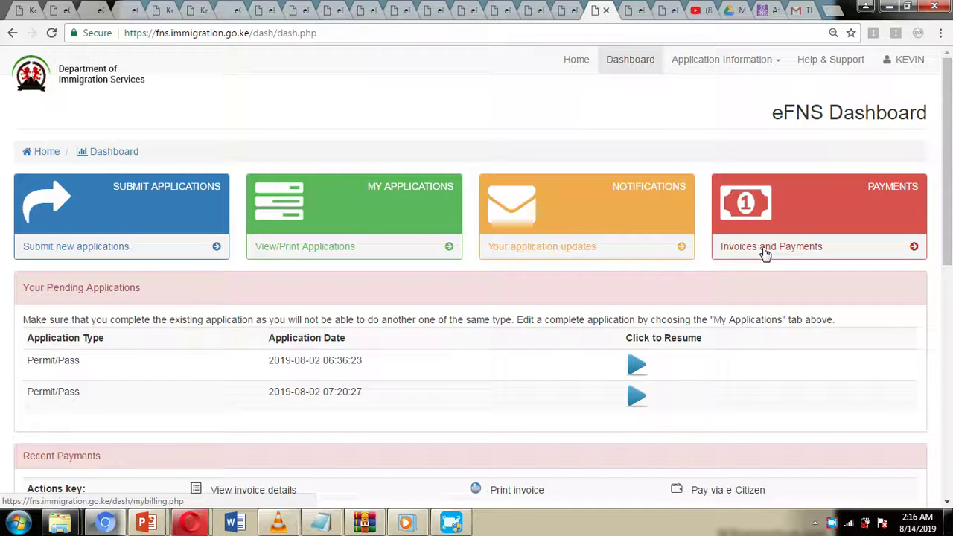
pyautogui.click(635, 6)
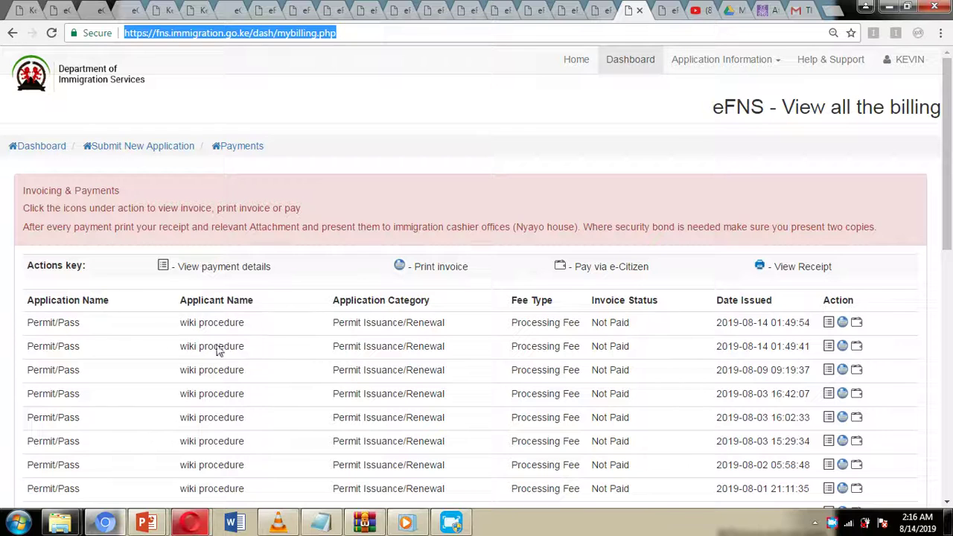
# Step: Open the eCitizen payment page for the newest Permit/Pass invoice and select Mpesa as the payment method to view its instructions
pyautogui.click(860, 325)
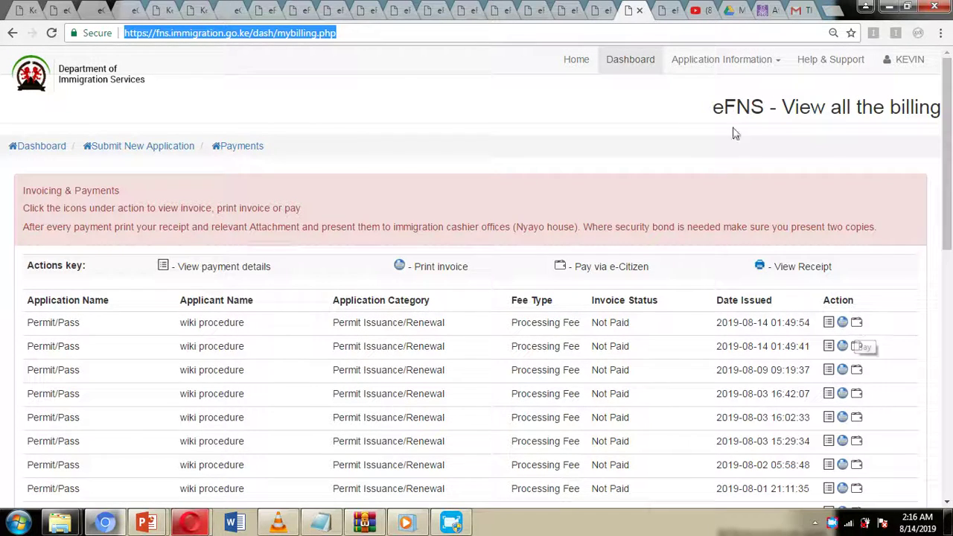
pyautogui.click(662, 9)
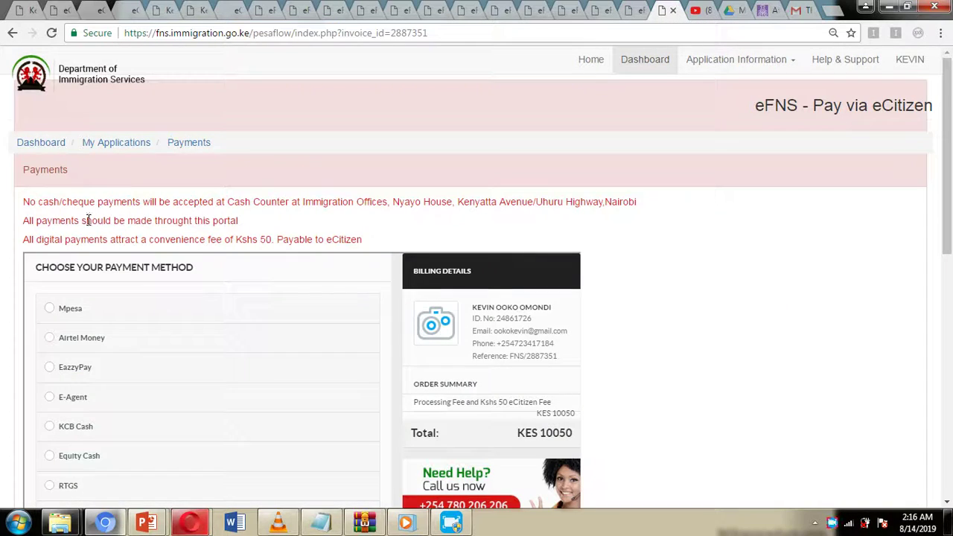
pyautogui.scroll(-2, 397, 283)
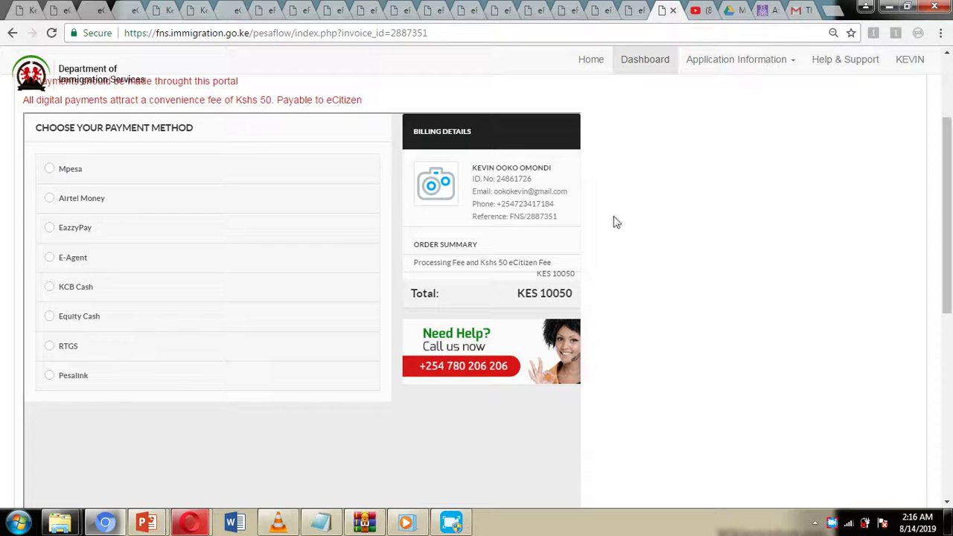
pyautogui.click(50, 167)
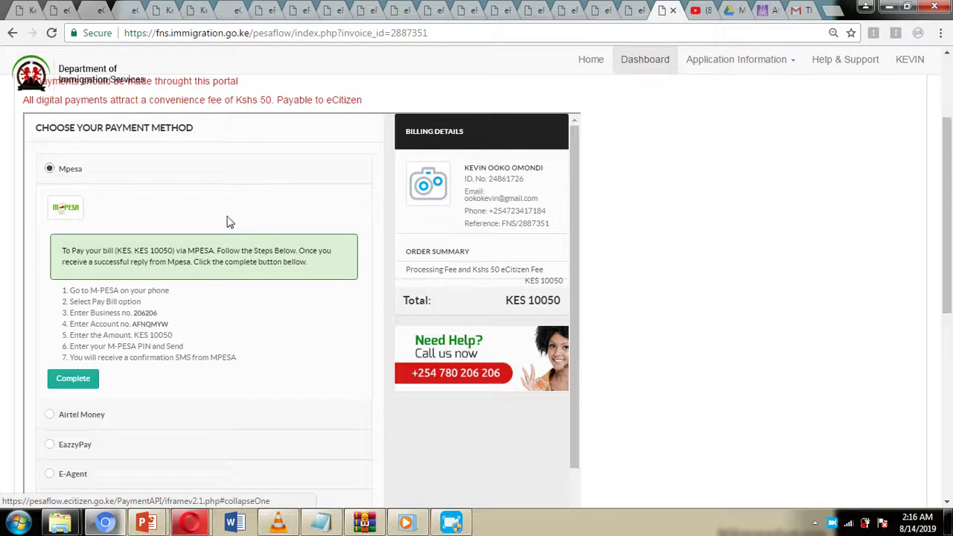
pyautogui.scroll(2, 858, 339)
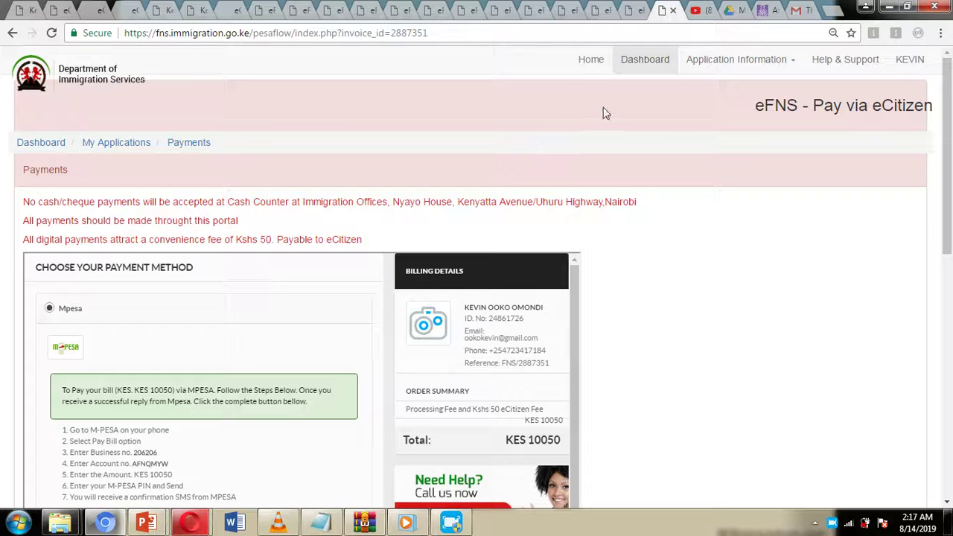
# Step: Go back through the billing list and dashboard to the printable Form 25, and switch to the PowerPoint slide show on the Malipo slide
pyautogui.click(623, 60)
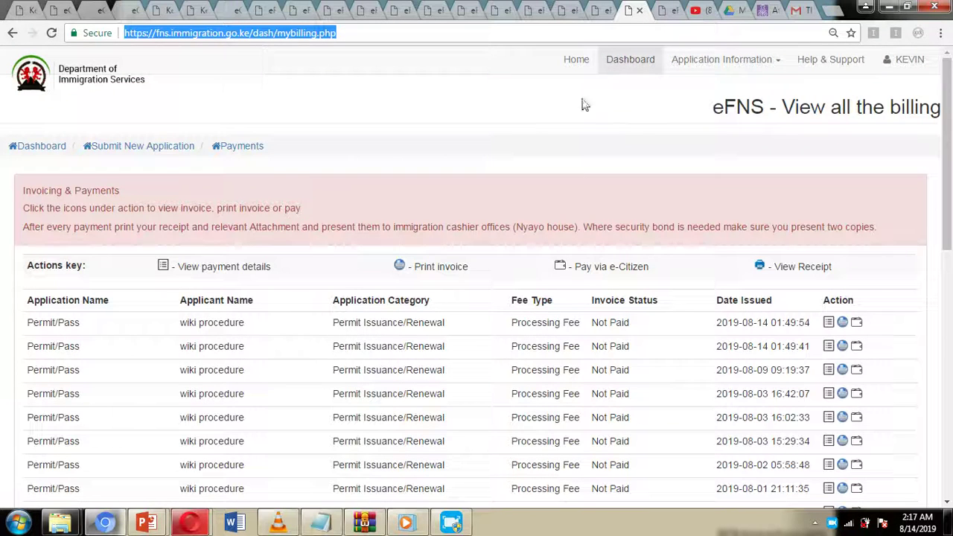
pyautogui.click(607, 7)
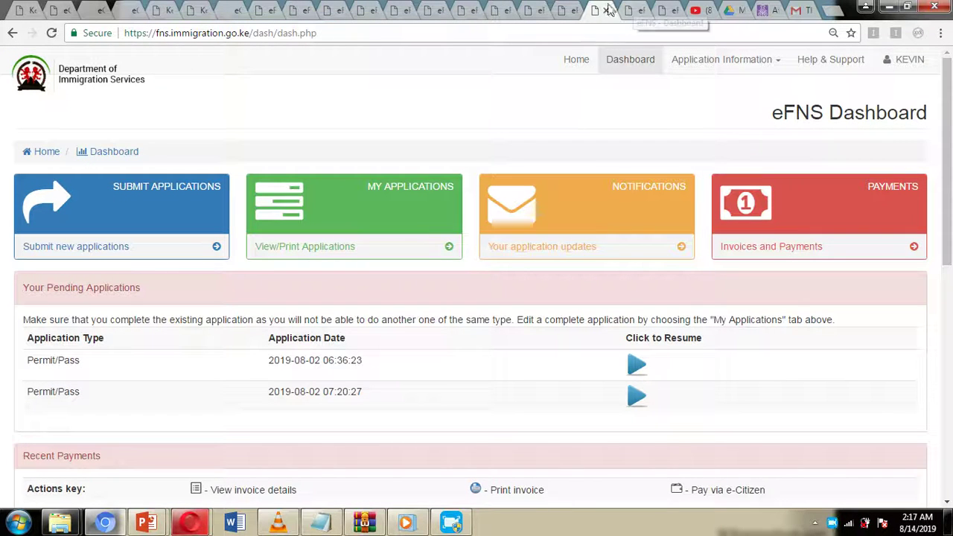
pyautogui.click(564, 9)
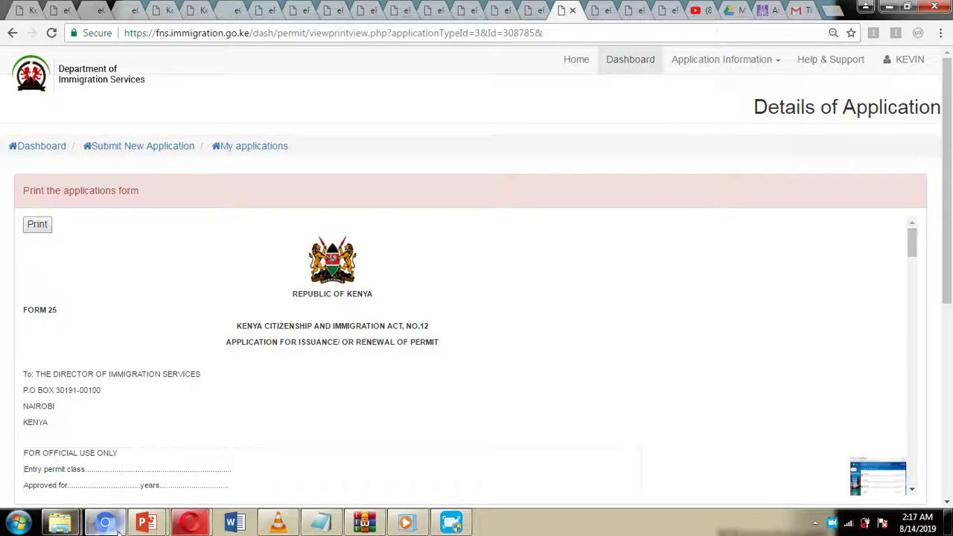
pyautogui.moveTo(147, 524)
pyautogui.click(228, 476)
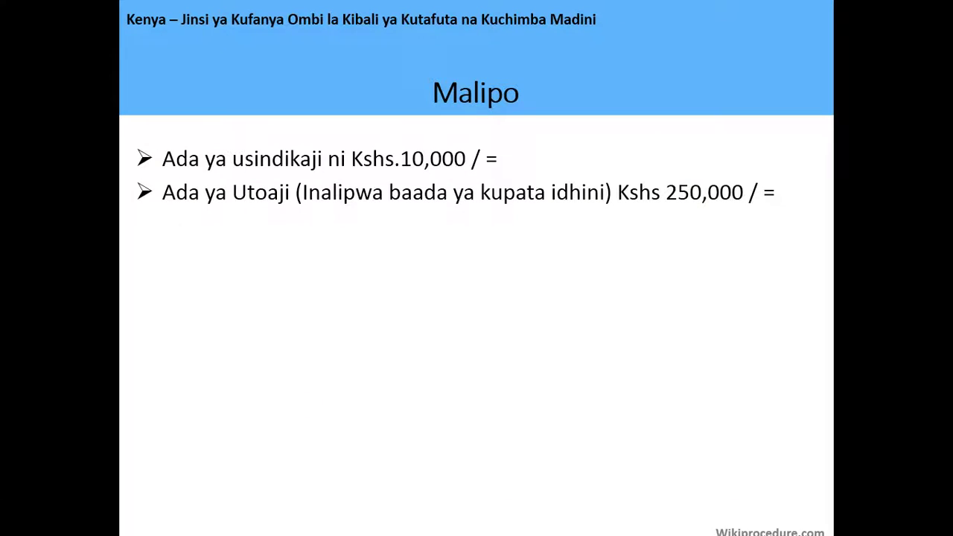